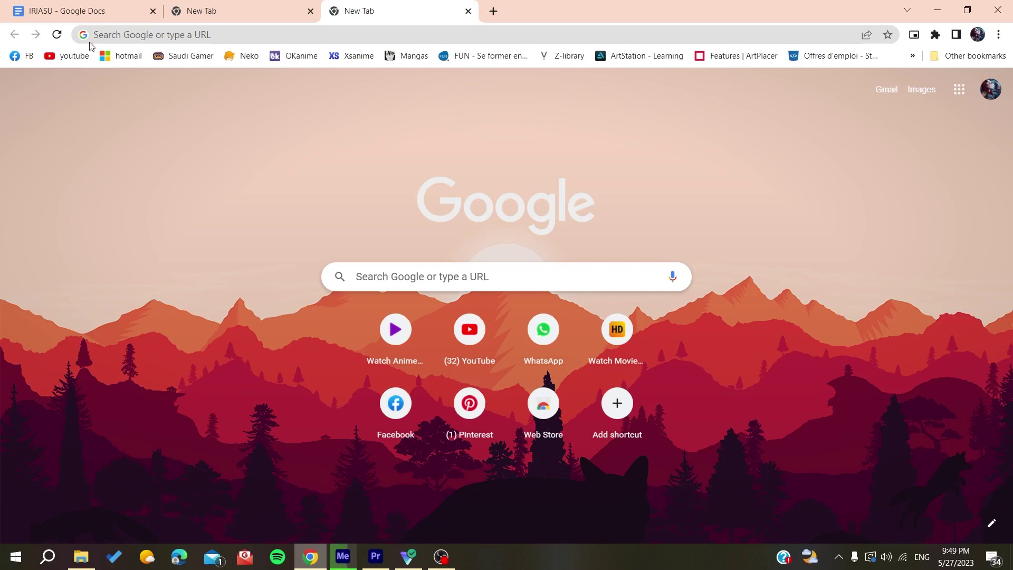
Step: Search Google for 'docusign' from the Chrome address bar, dropping the .com completion
click(143, 35)
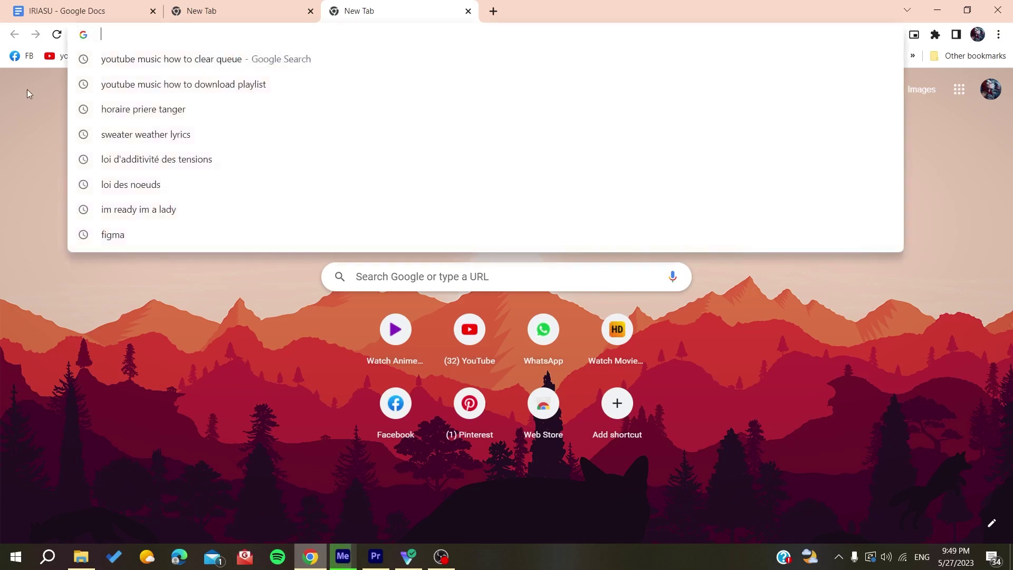
text(doc)
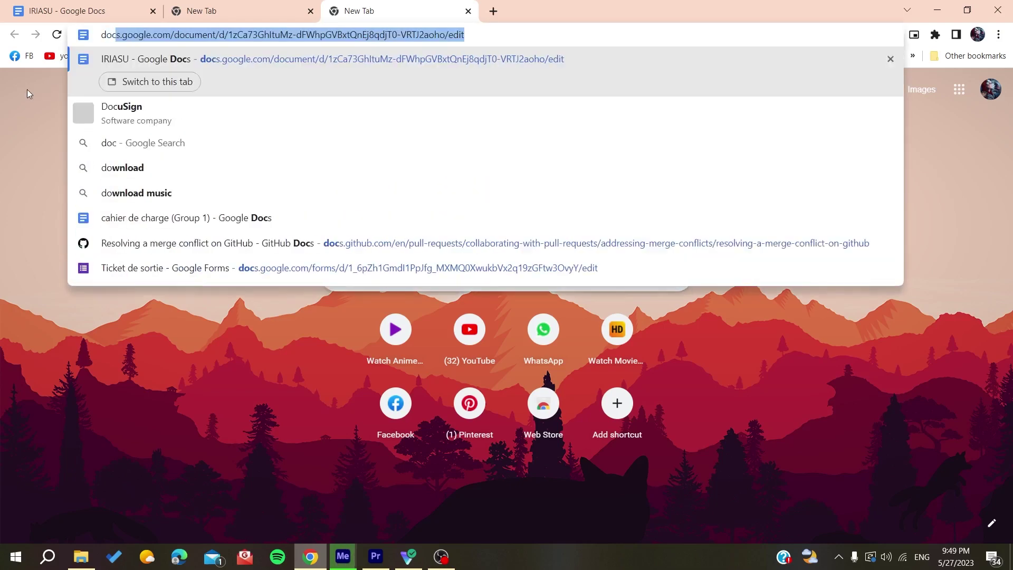
text(usign.com)
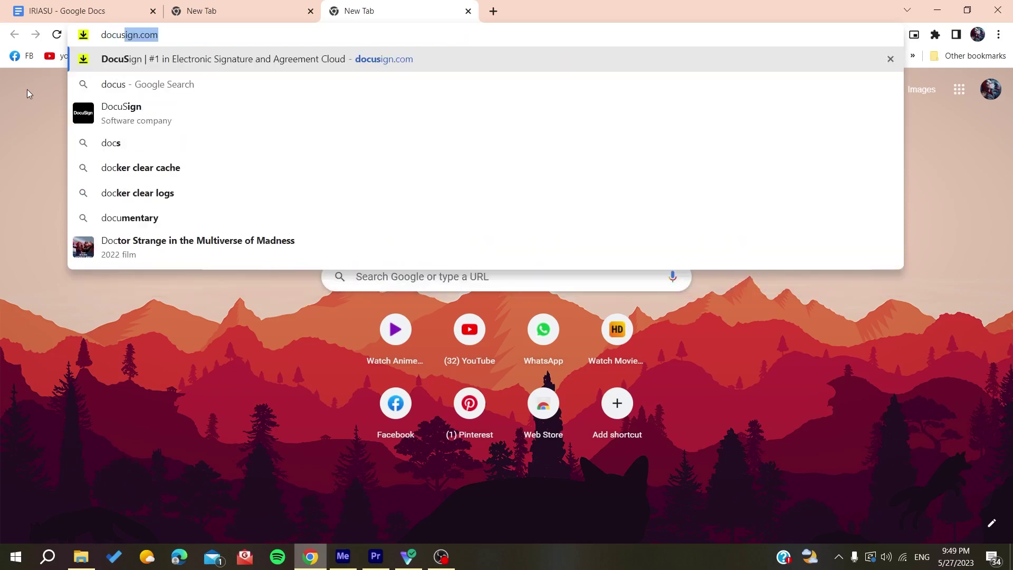
key(Right)
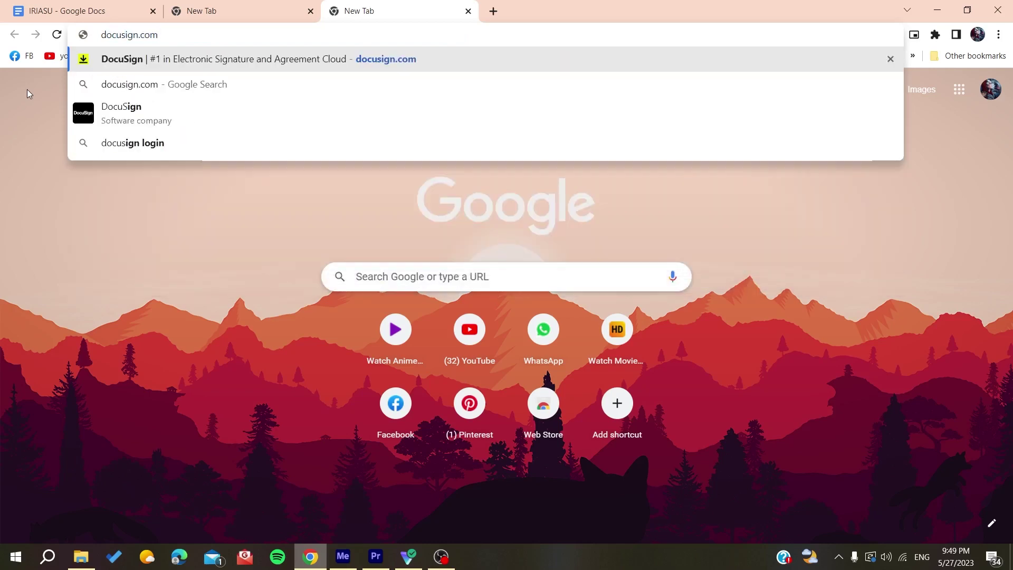
drag(181, 36, 89, 42)
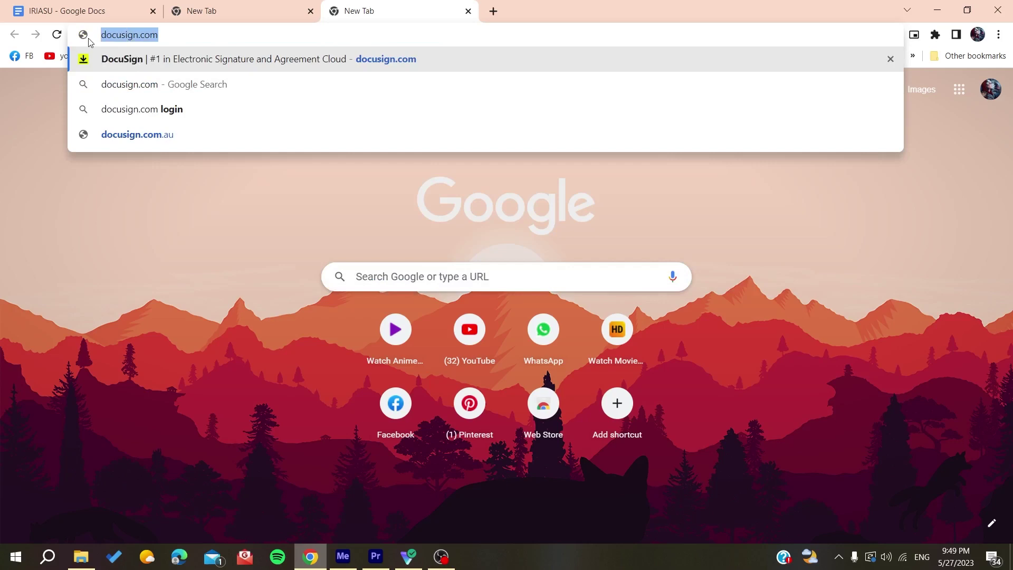
click(193, 32)
key(BackSpace)
key(BackSpace)
key(BackSpace)
key(BackSpace)
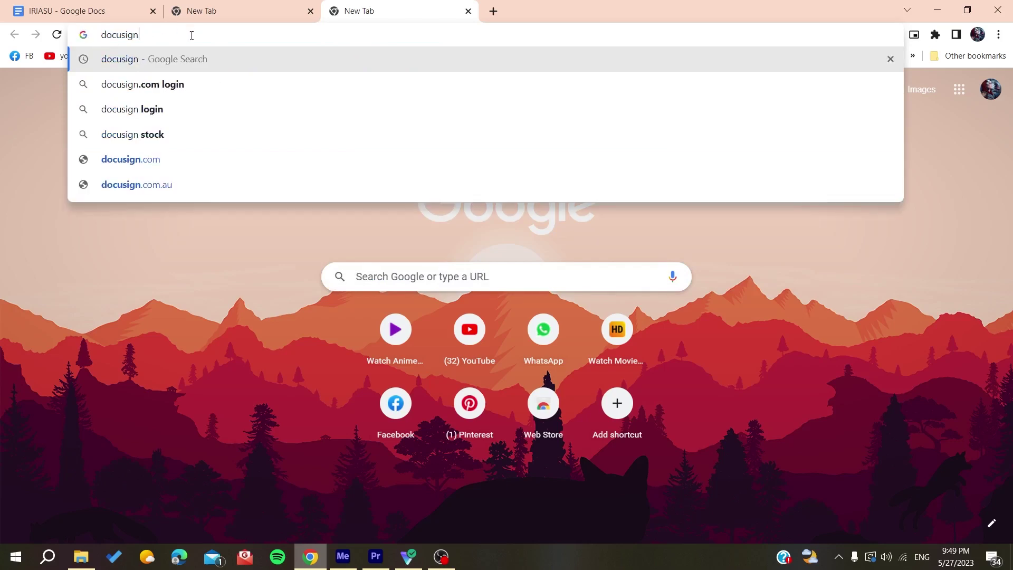
key(Return)
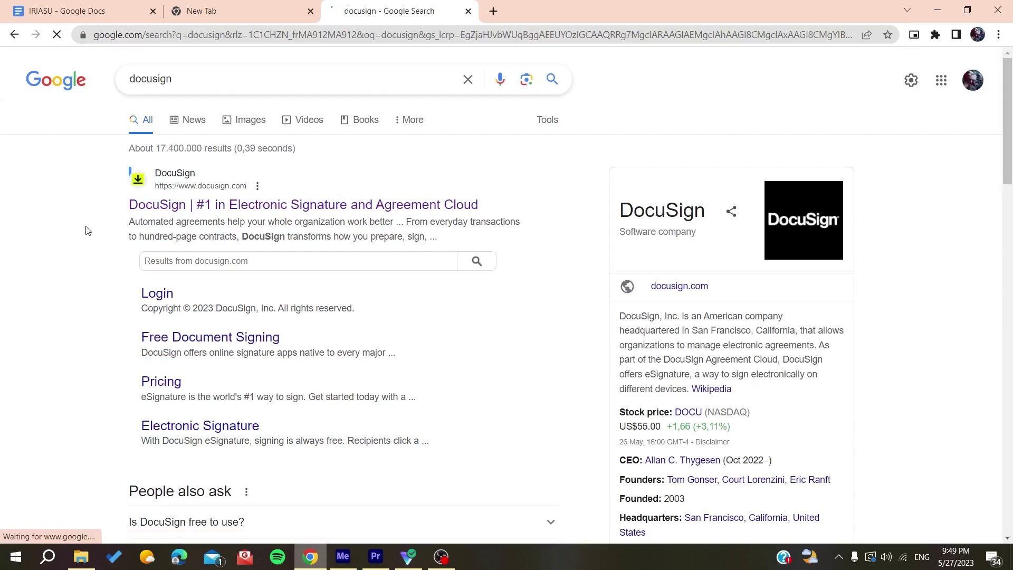
Step: Open the official DocuSign site, start the free eSignature trial, agree to marketing and accept all cookies
click(221, 204)
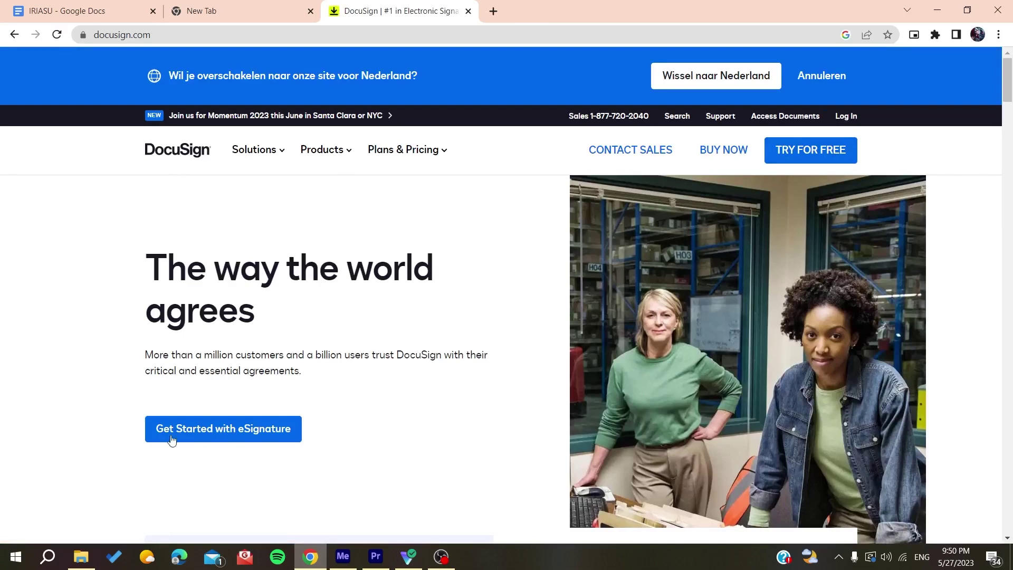
click(214, 431)
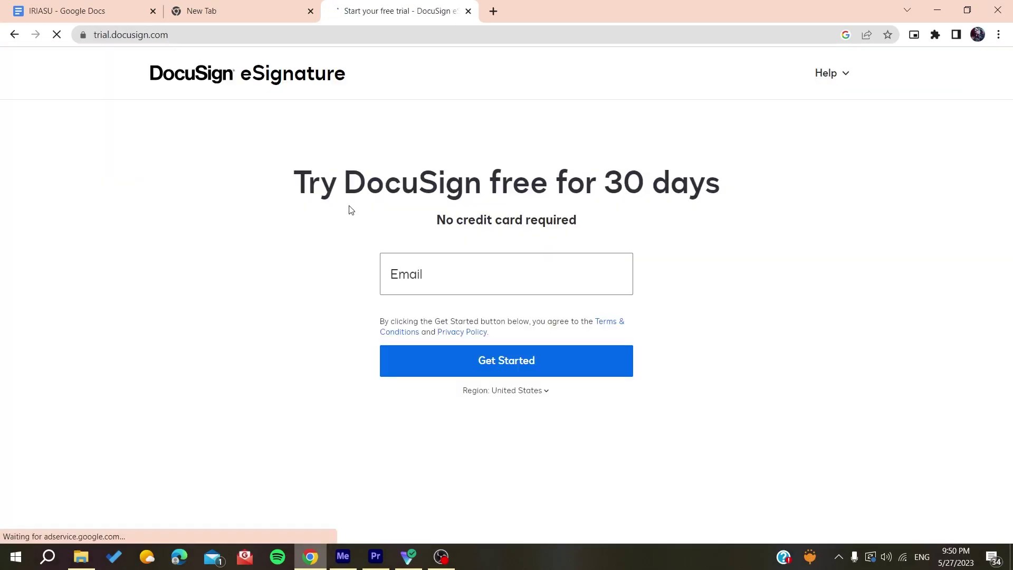
click(436, 270)
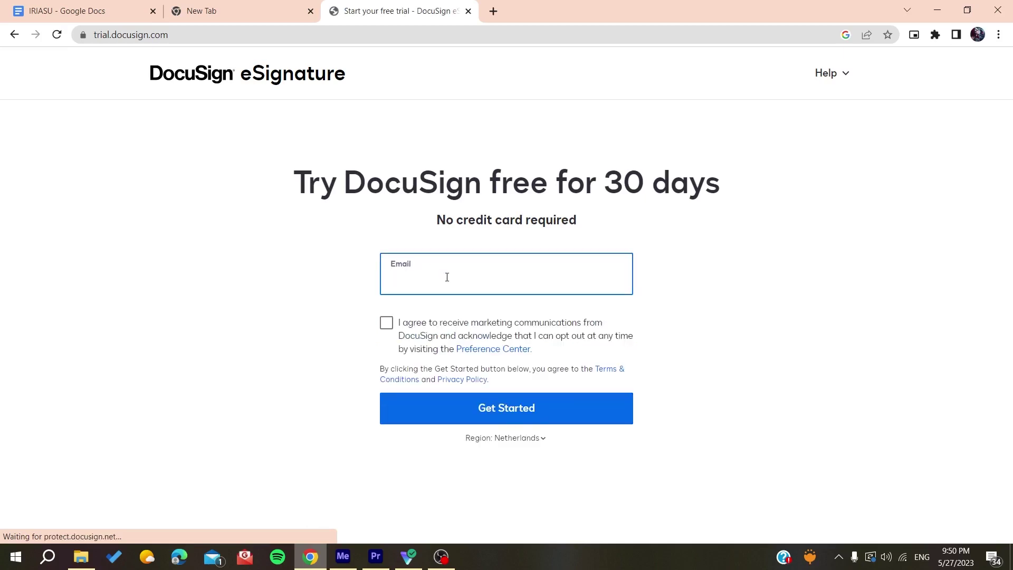
click(386, 323)
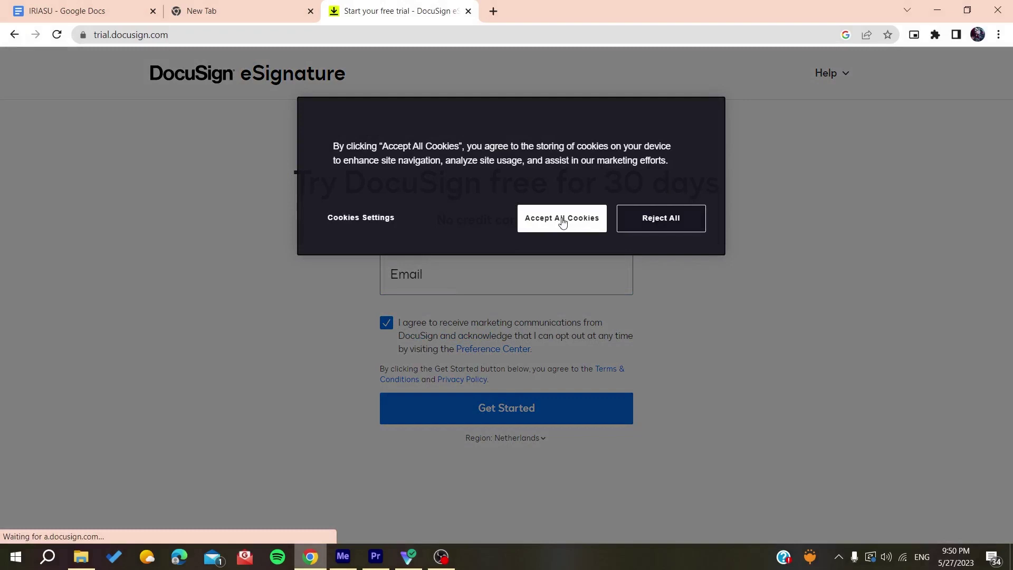
click(561, 220)
Step: Enter the sign-up e-mail address, correcting it to end in .com, and submit it
click(448, 290)
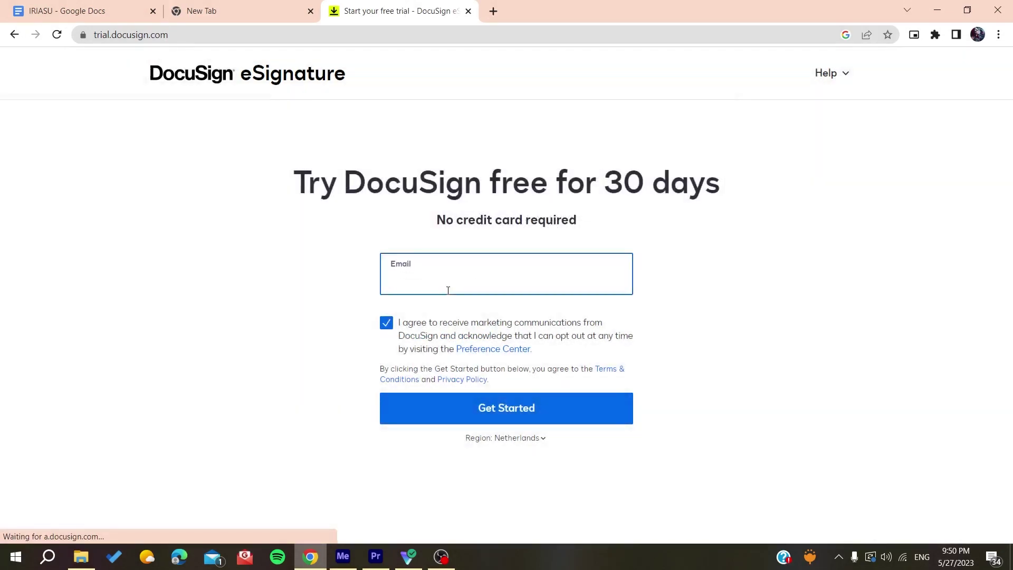
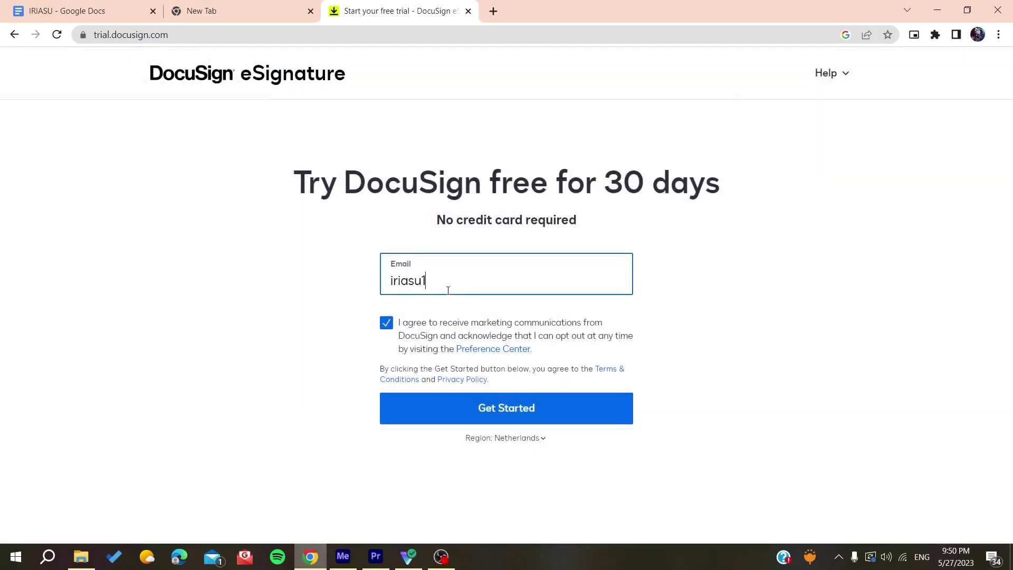
key(Return)
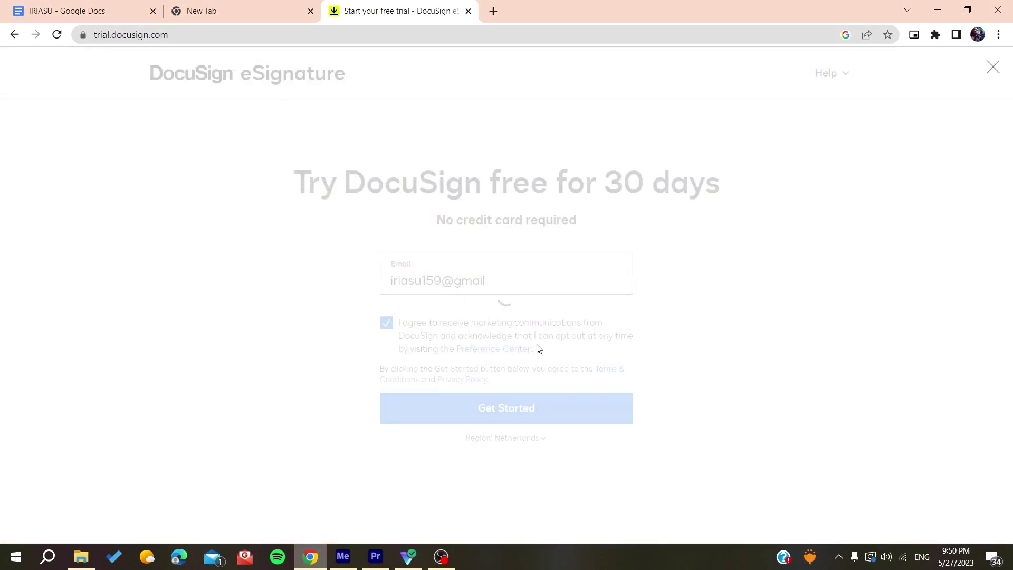
click(532, 287)
text(5.)
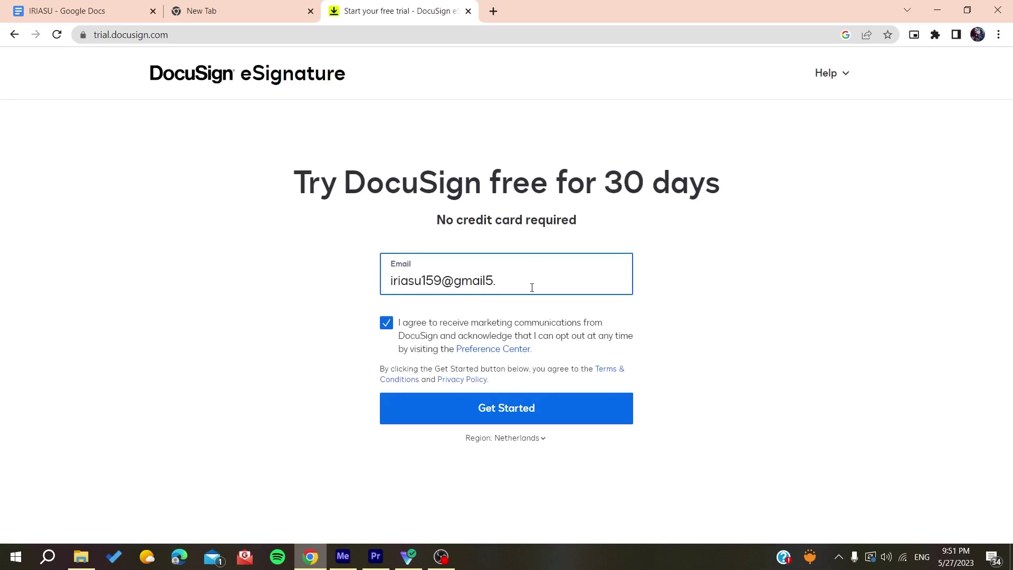
key(BackSpace)
key(BackSpace)
text(.com)
click(482, 417)
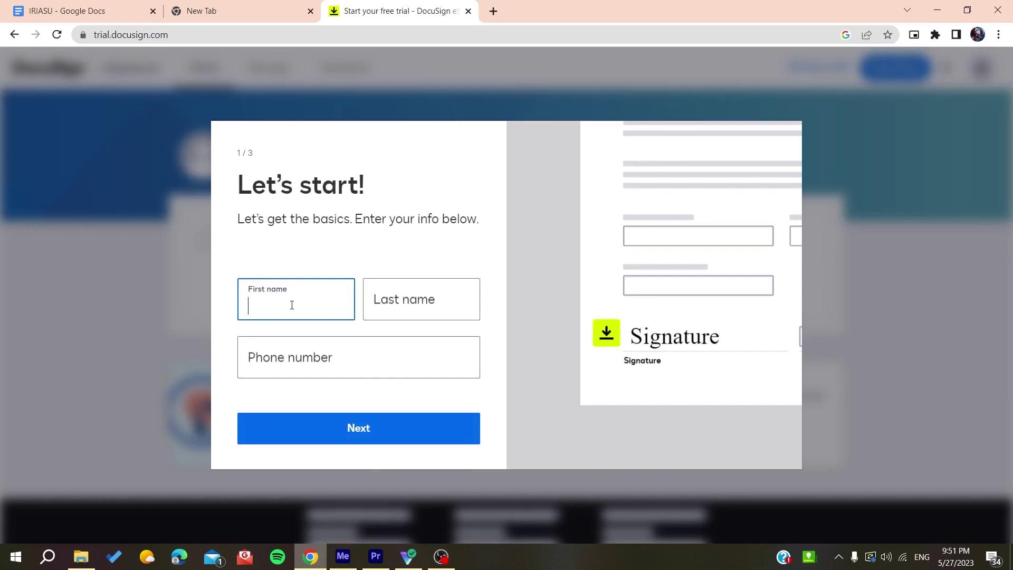
Step: Fill in the first name, last name and phone number, then continue to e-mail verification
text(aer)
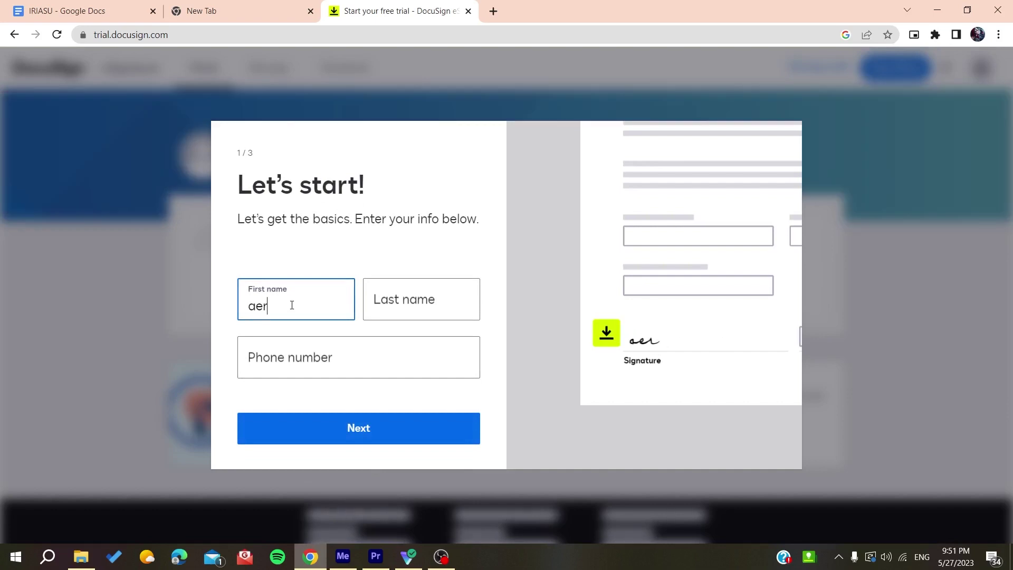
key(Tab)
text(qwe)
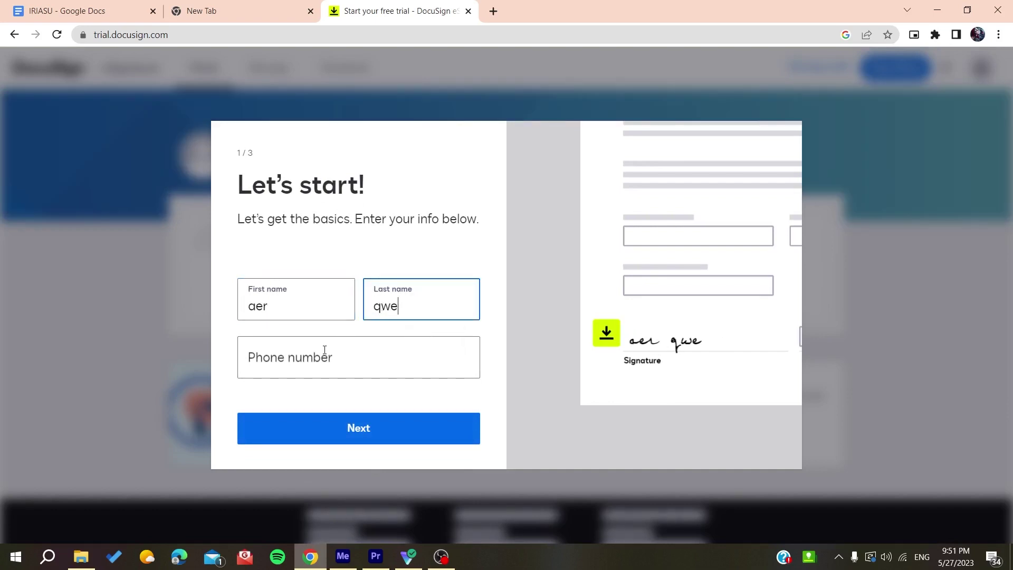
click(296, 367)
click(421, 421)
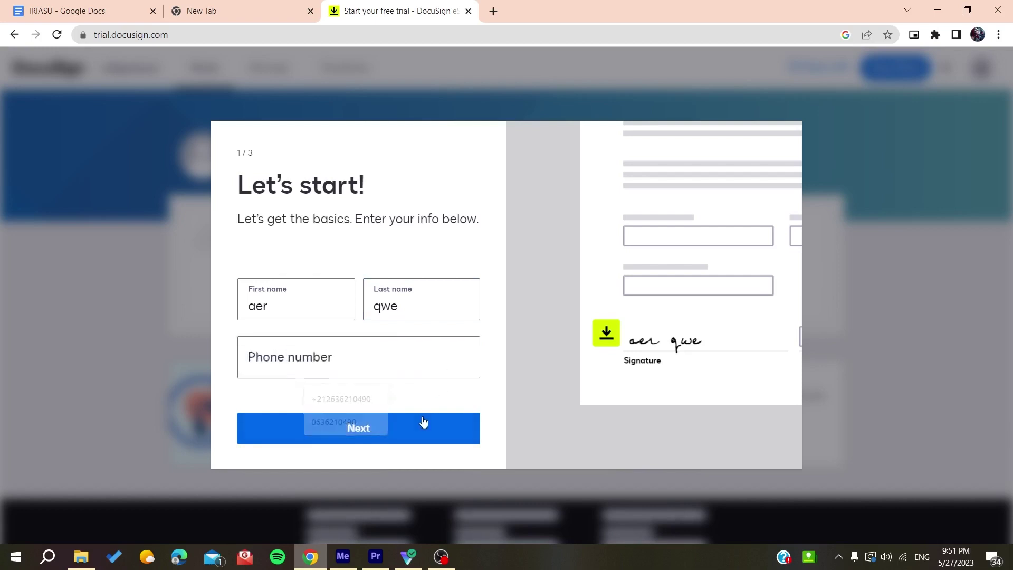
click(338, 348)
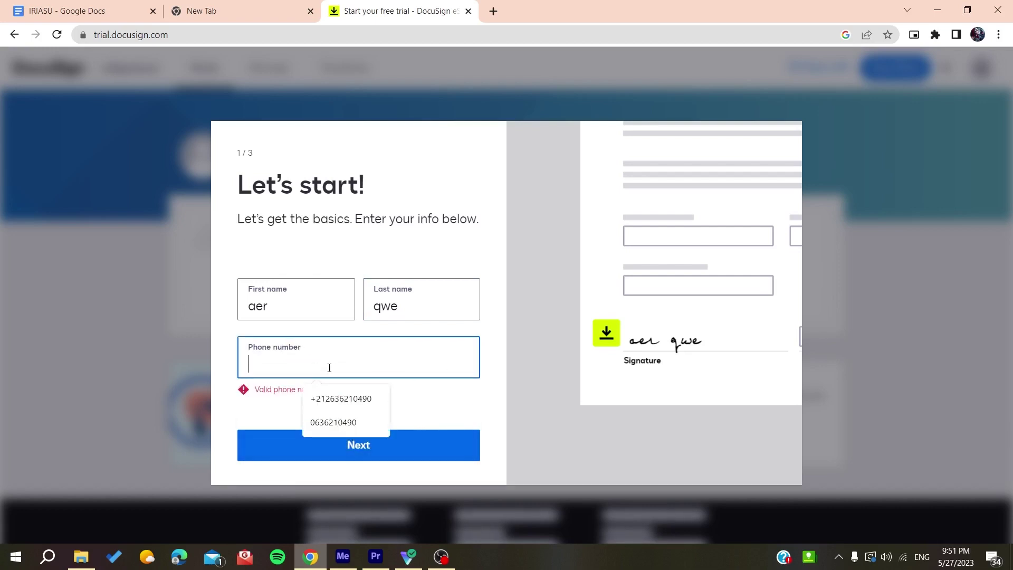
click(466, 419)
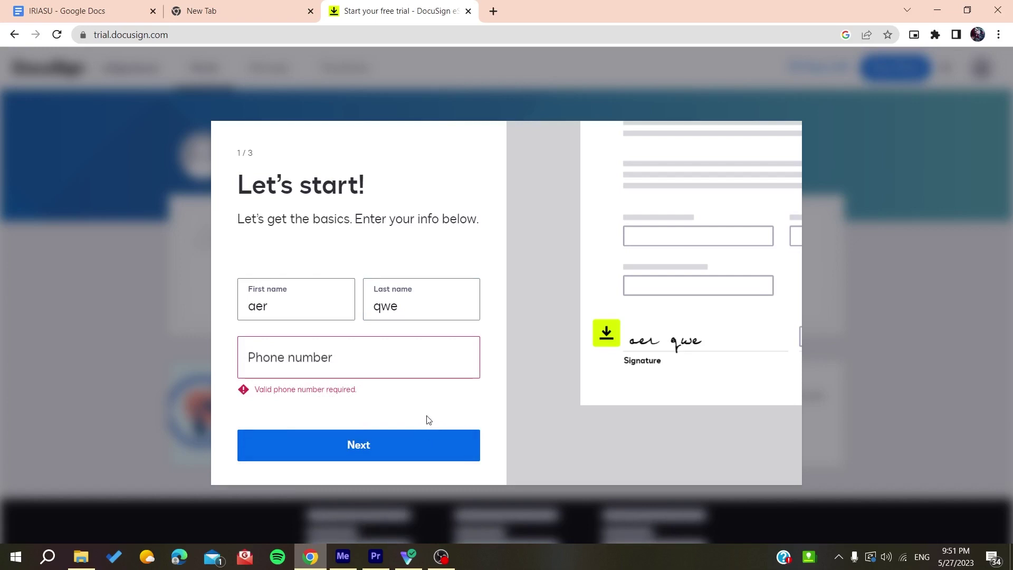
click(403, 444)
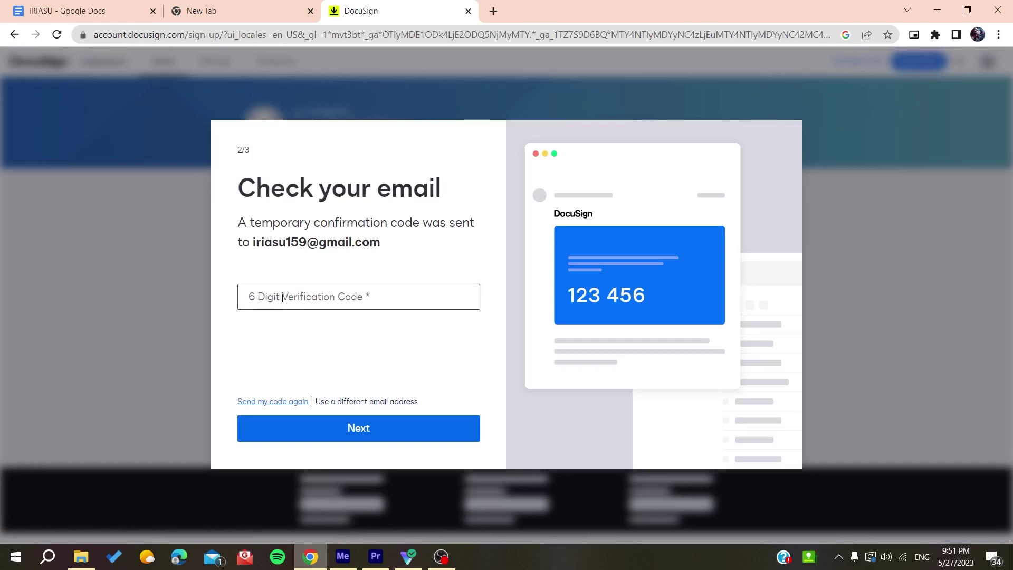
Step: Enter the e-mailed verification code and submit it
click(342, 301)
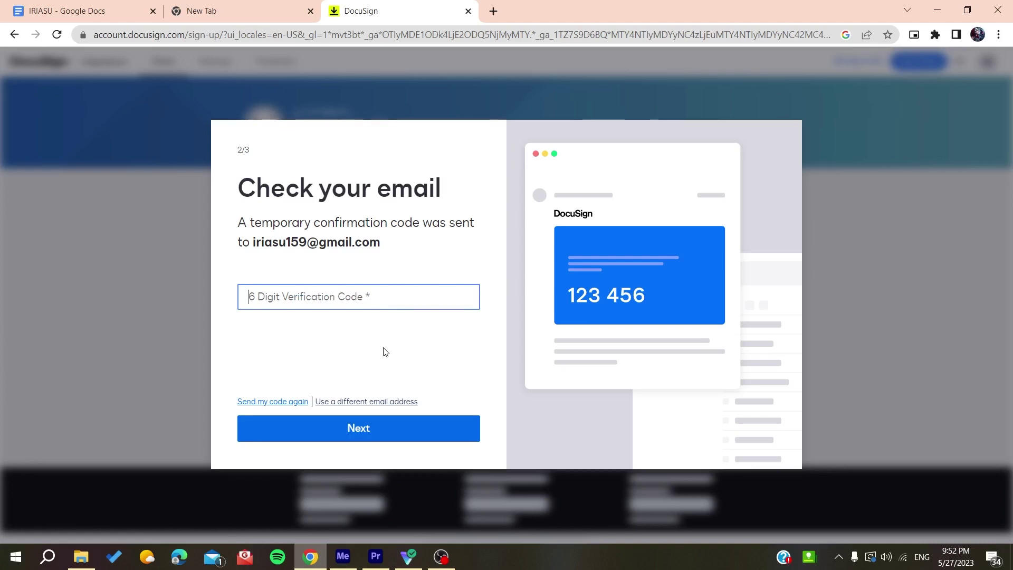
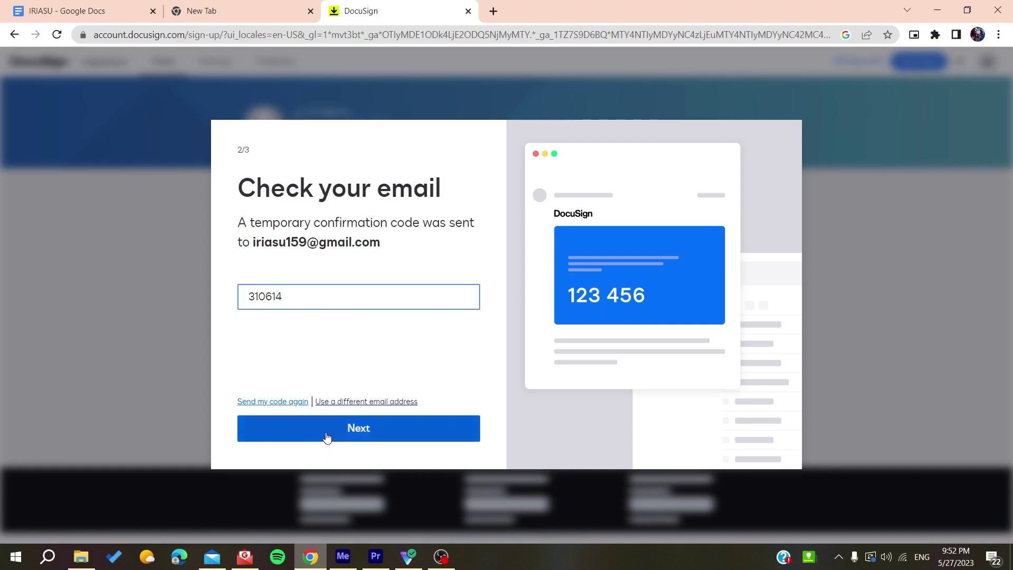
click(327, 437)
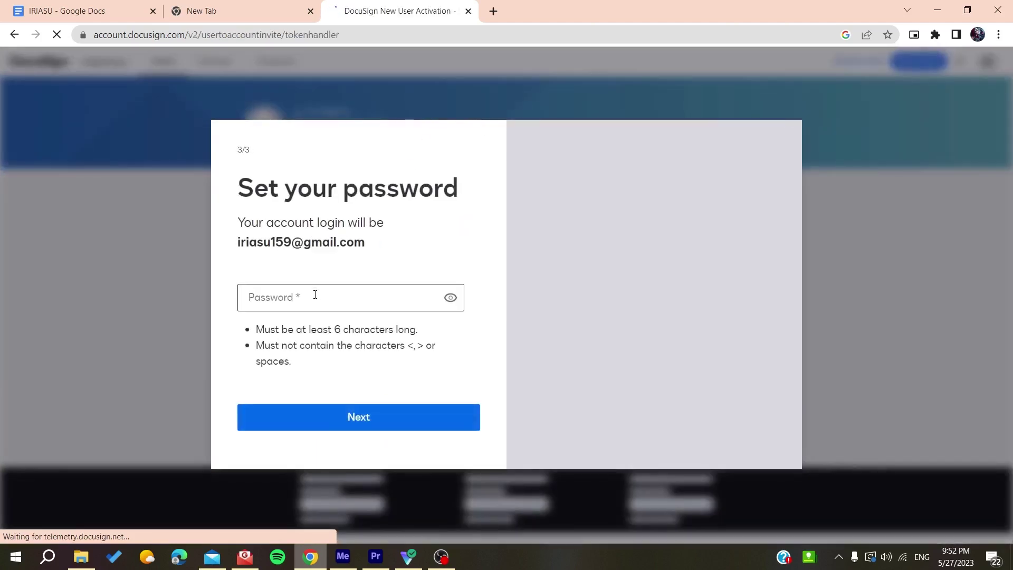
Step: Enter the new account's login password and submit it
click(315, 295)
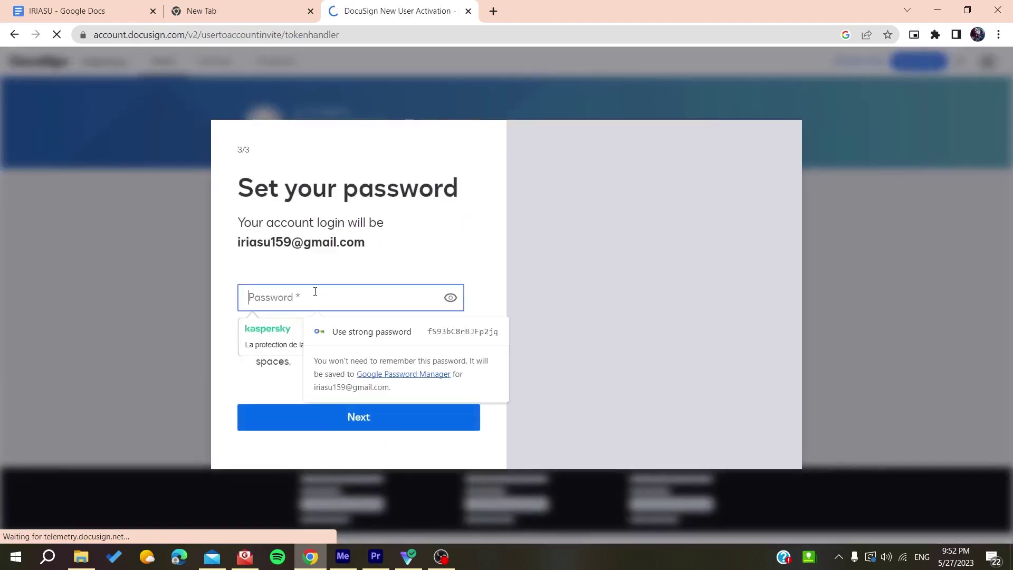
text(•••••••)
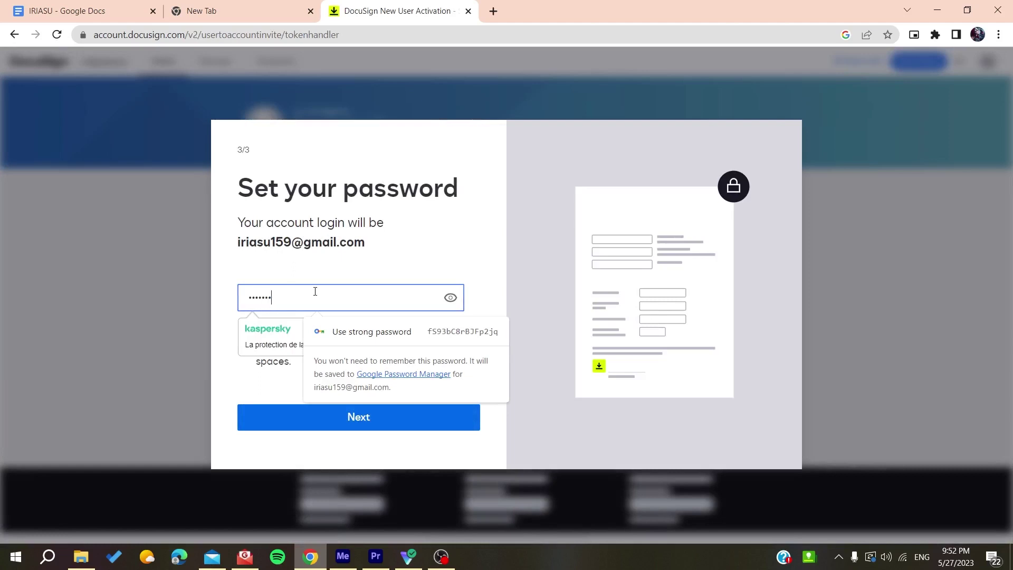
click(265, 424)
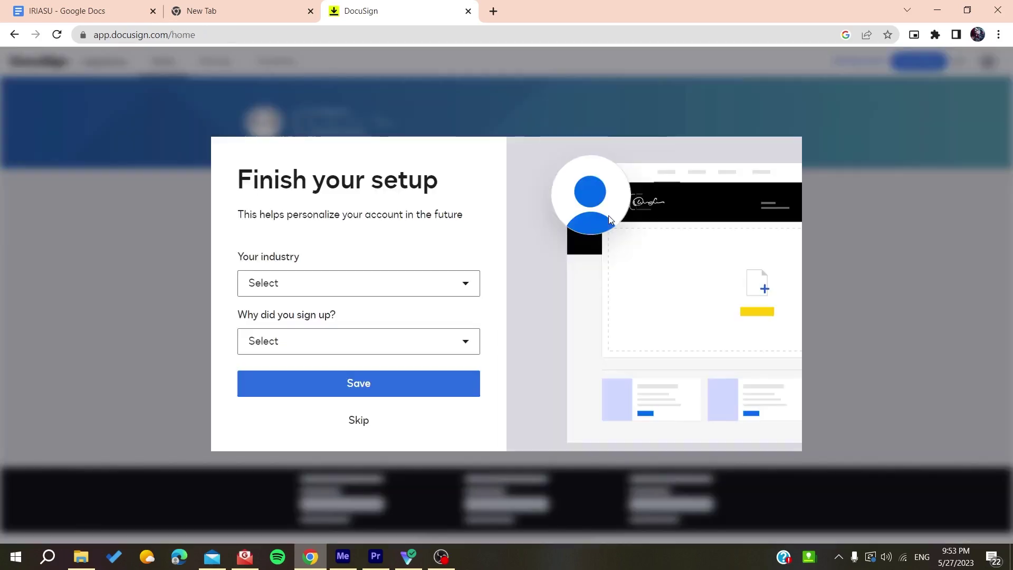
drag(251, 182, 389, 208)
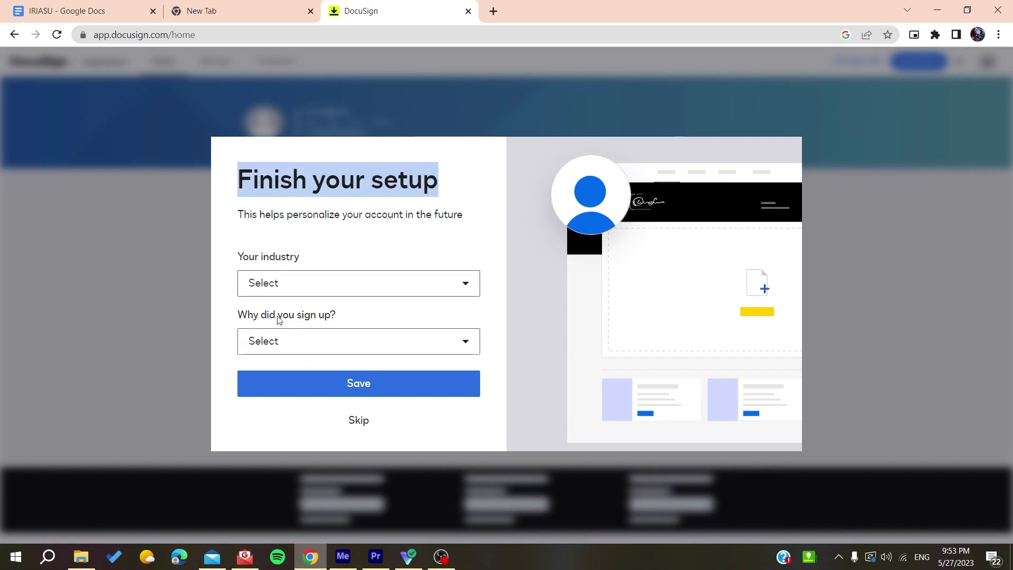
Step: Skip the setup prompts and bring up the actions for the Linux.docx template under Templates
click(359, 428)
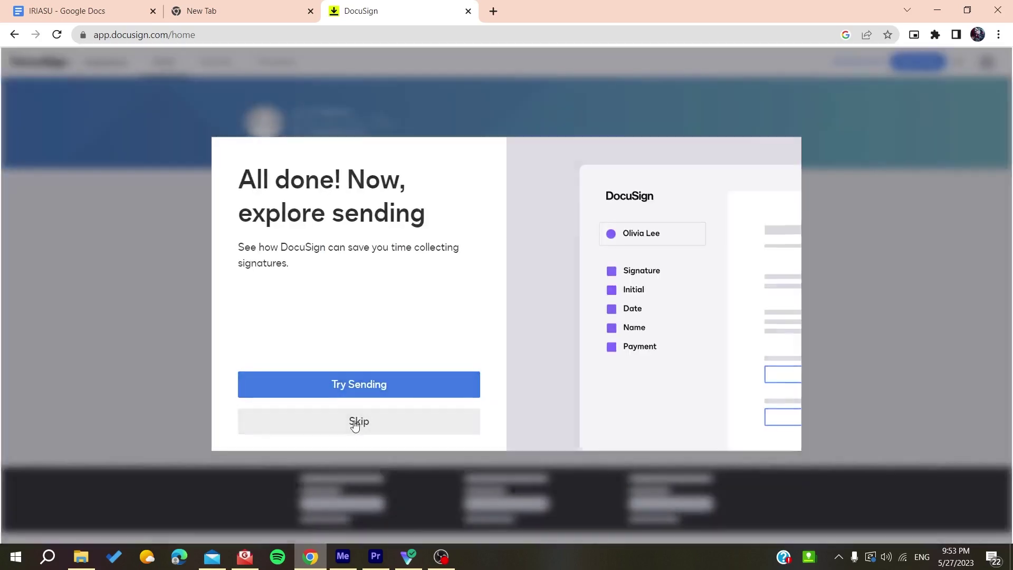
click(355, 421)
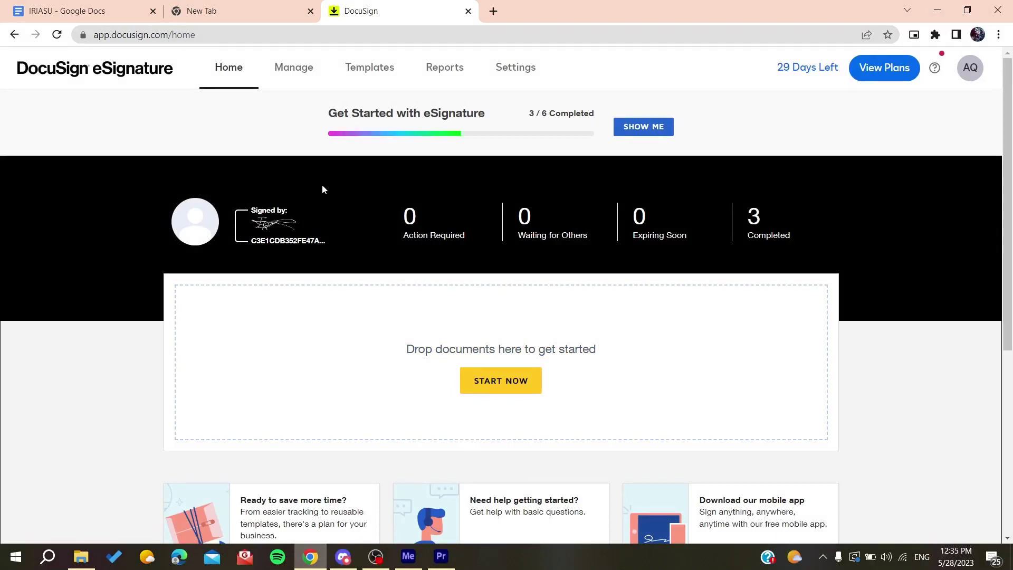
click(357, 58)
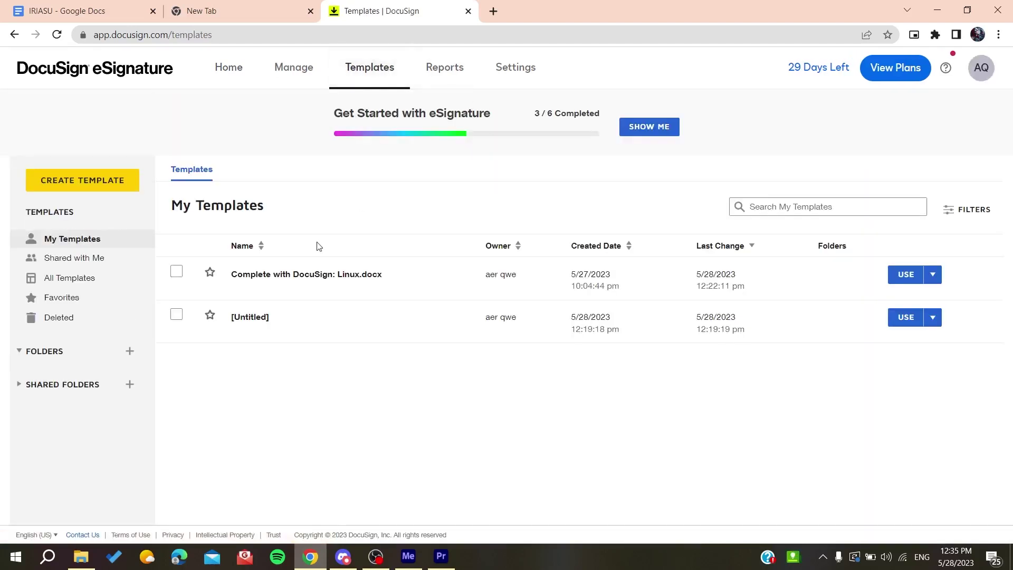
click(932, 274)
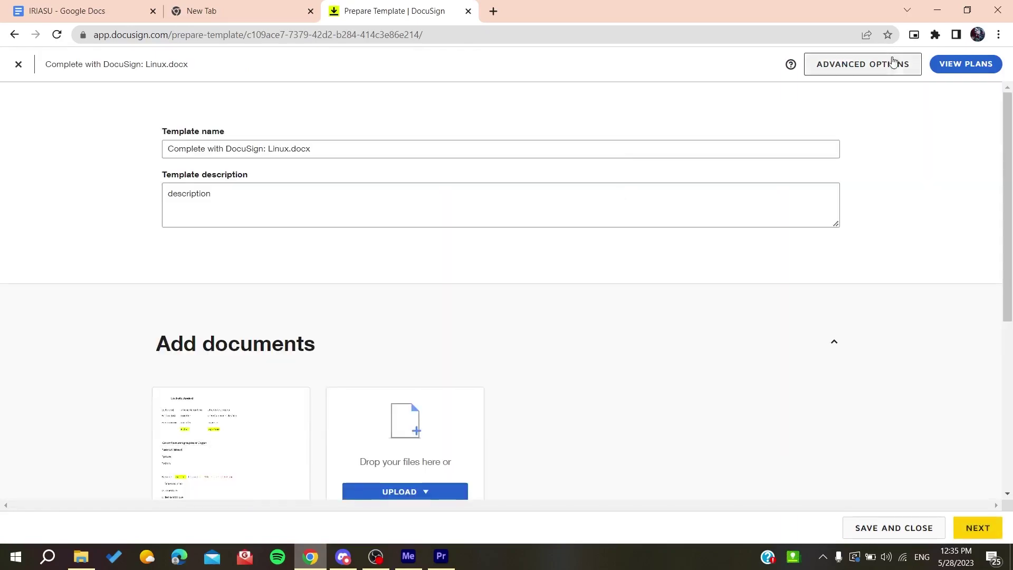
Step: In Advanced Options, forbid senders from changing recipients or the subject, e-mail and messages
click(876, 62)
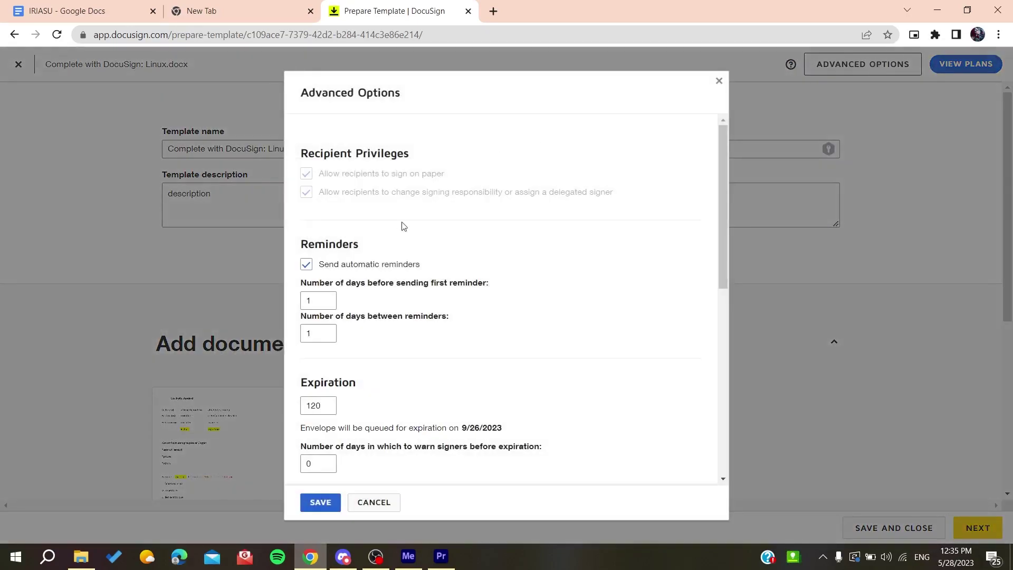
scroll(375, 266, down, 6)
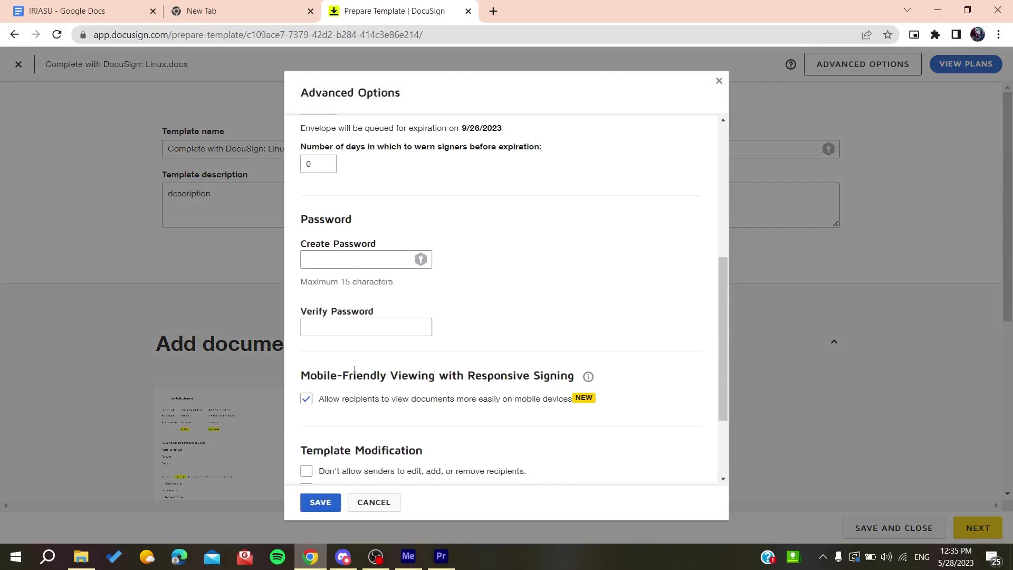
scroll(369, 317, down, 2)
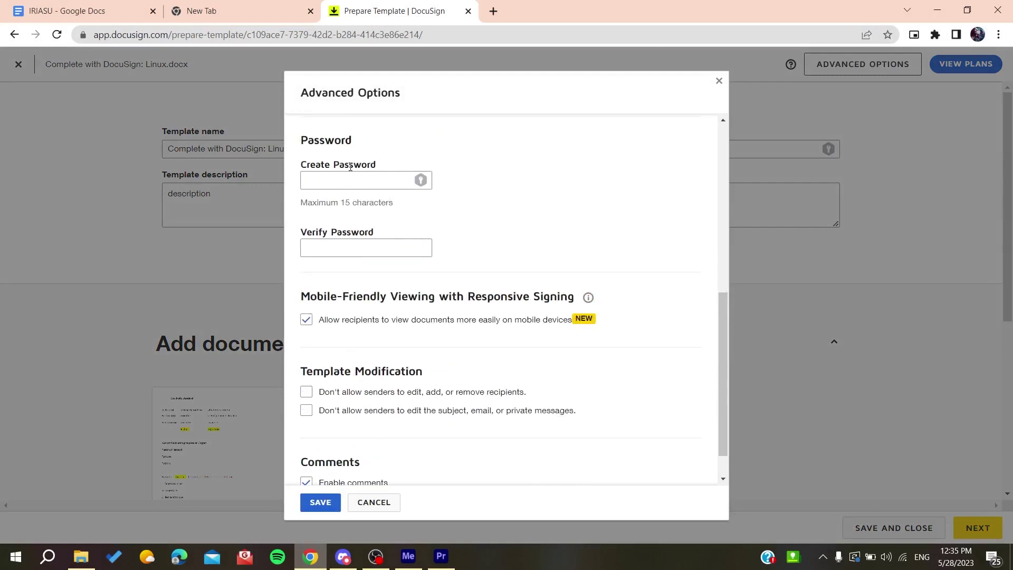
scroll(388, 239, down, 1)
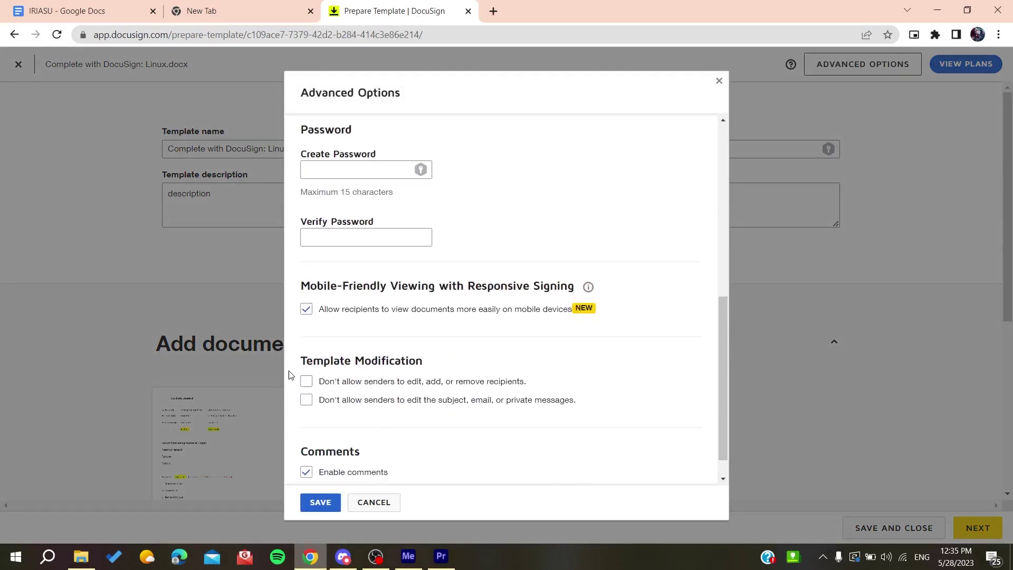
drag(289, 374, 441, 359)
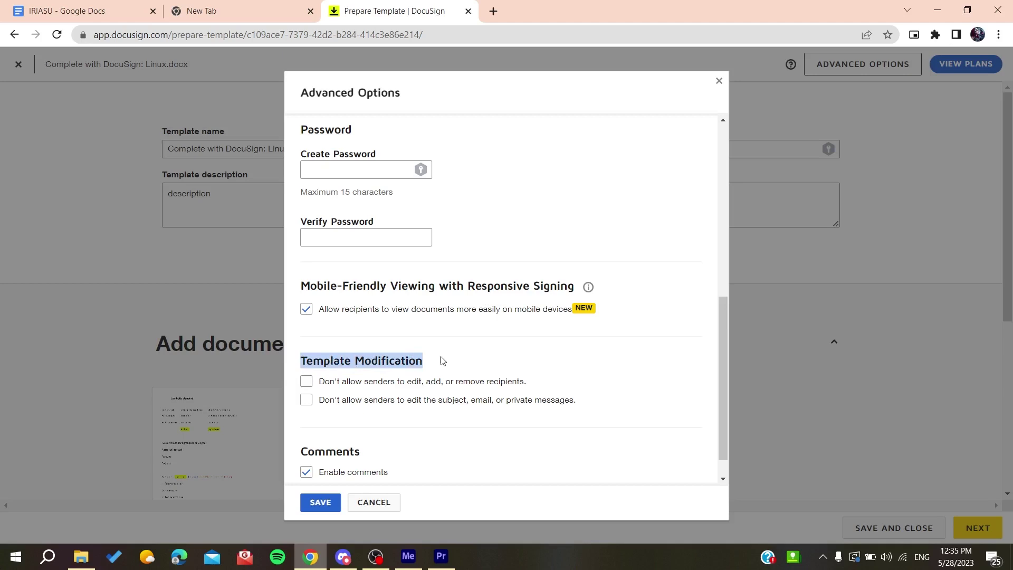
click(308, 400)
click(308, 381)
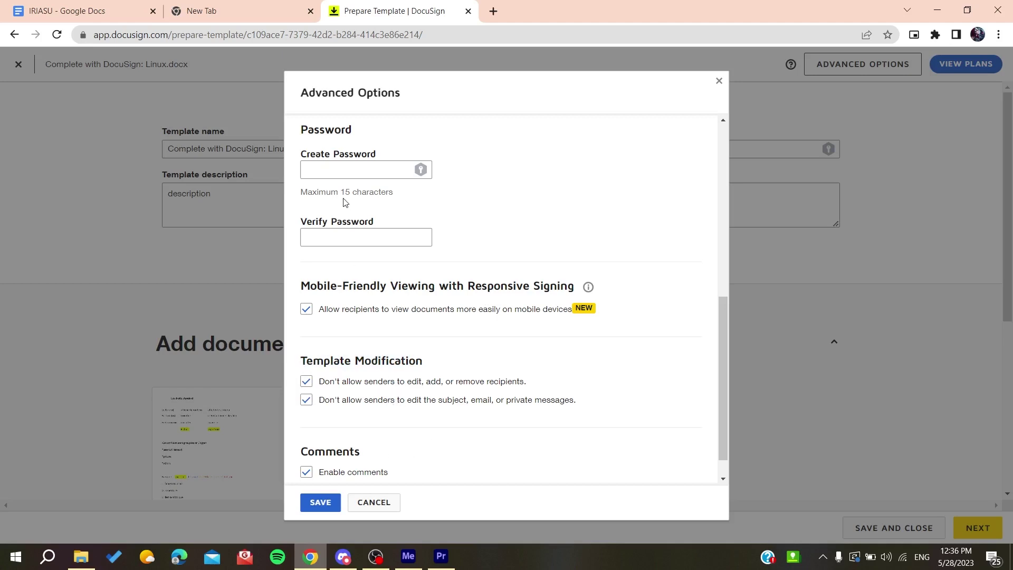
Step: Set and confirm a template password, then save the advanced options
click(337, 172)
click(422, 152)
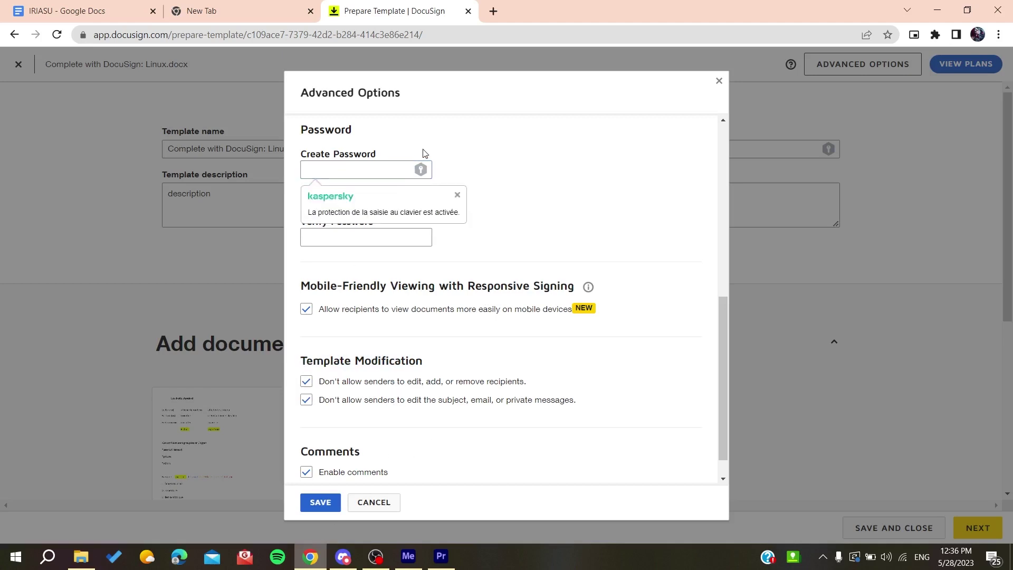
click(338, 171)
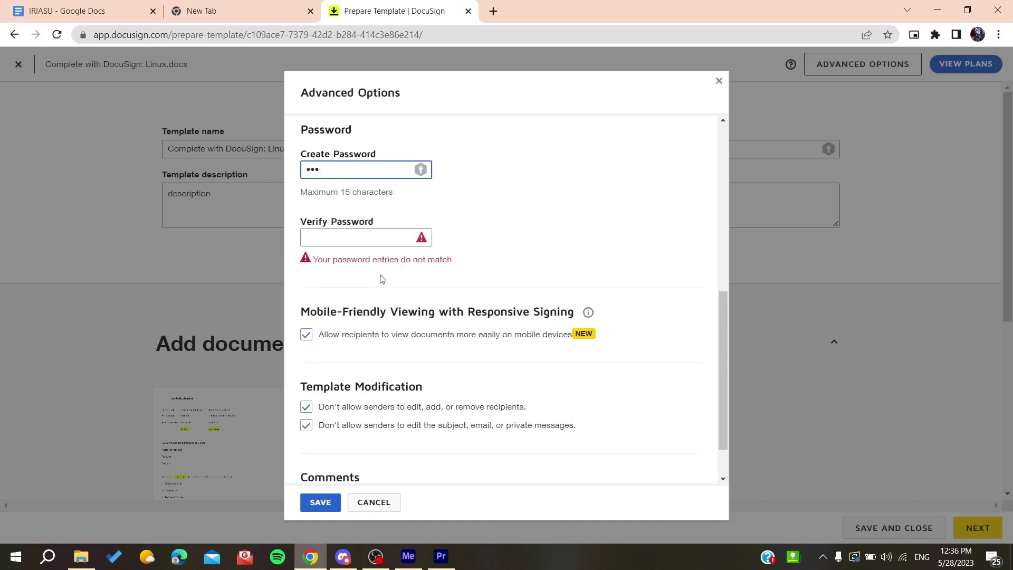
click(382, 236)
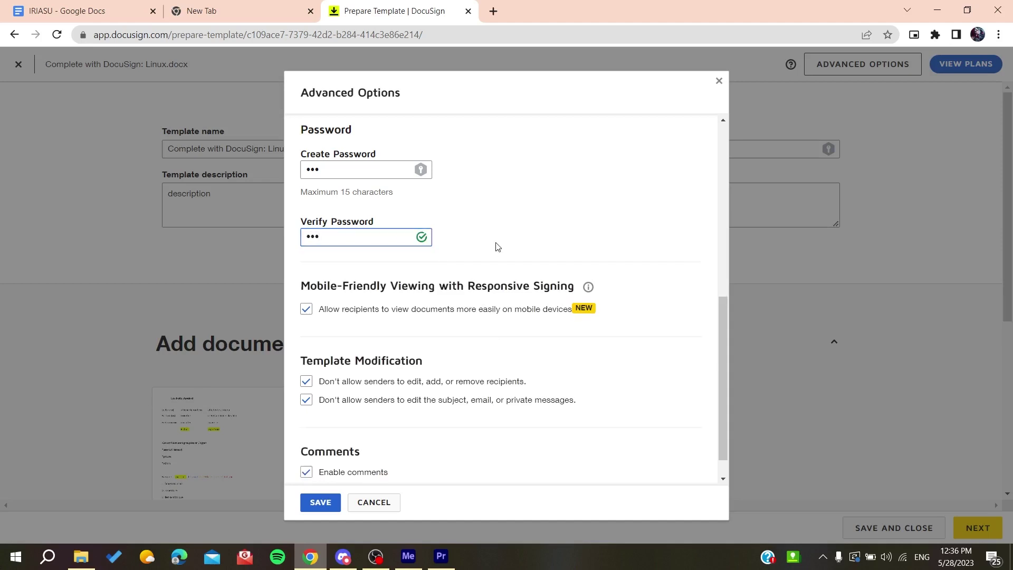
scroll(554, 206, down, 1)
click(324, 506)
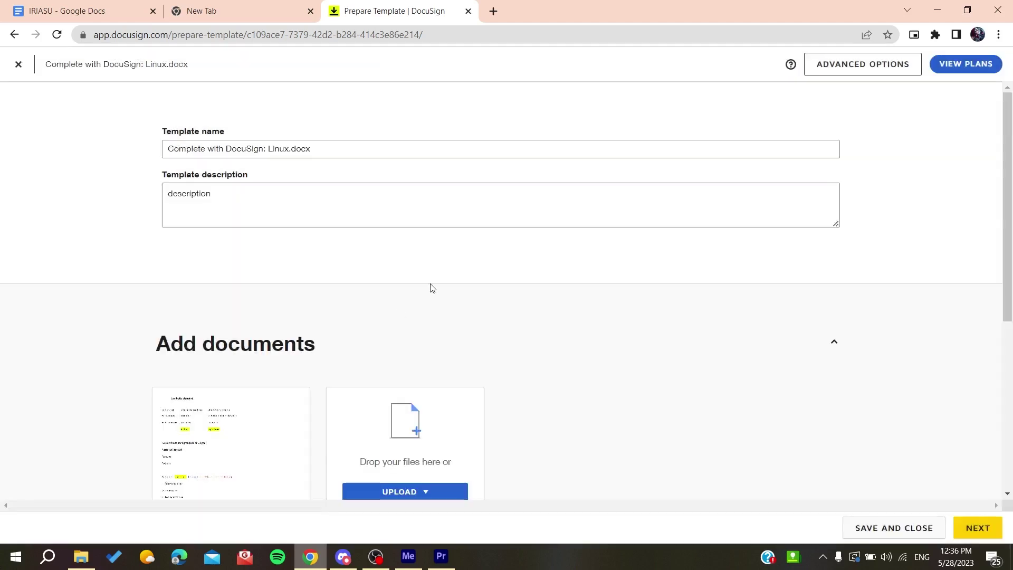
scroll(104, 216, down, 5)
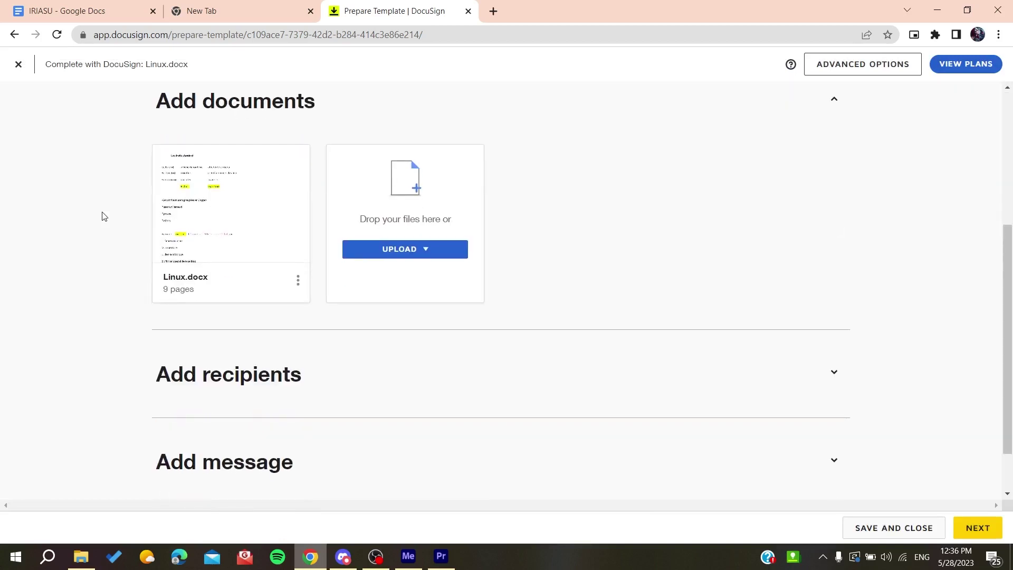
scroll(104, 216, up, 5)
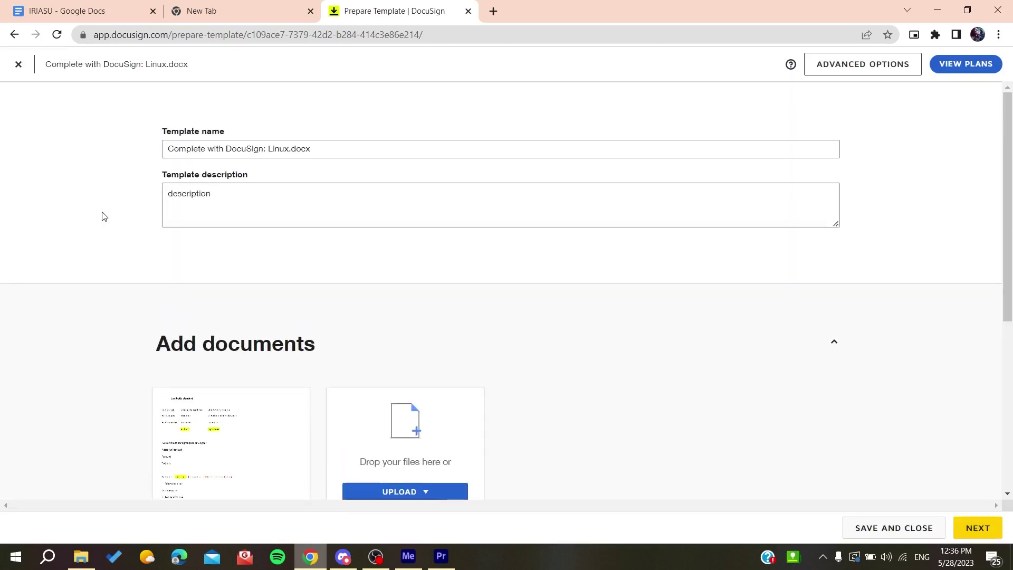